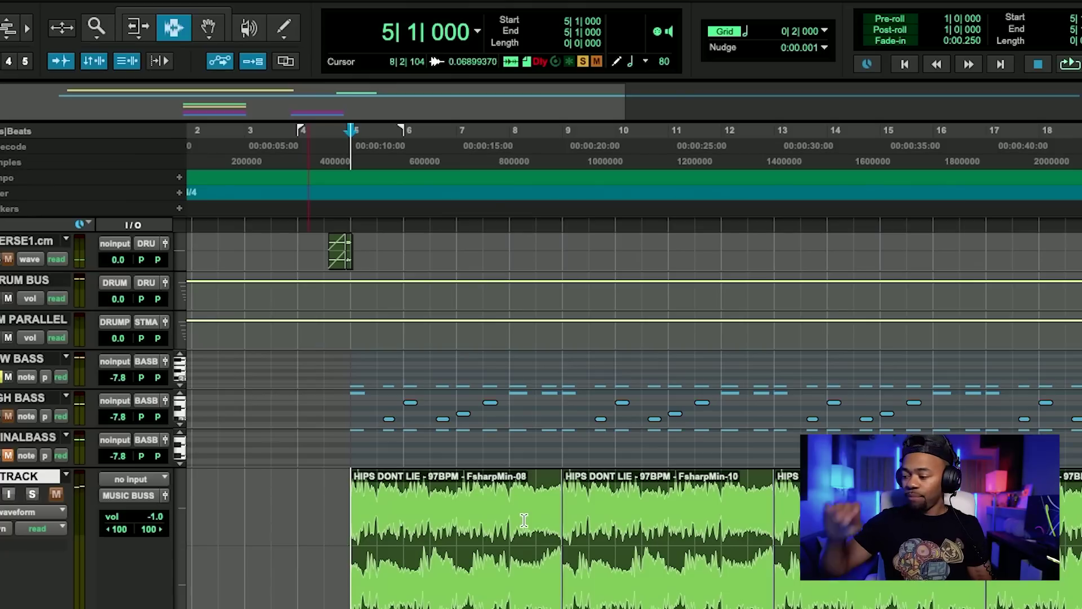
Open the Ozone 10 Imager insert on the LOW BASS track and reposition its window with the effect active
key("ctrl+equal")
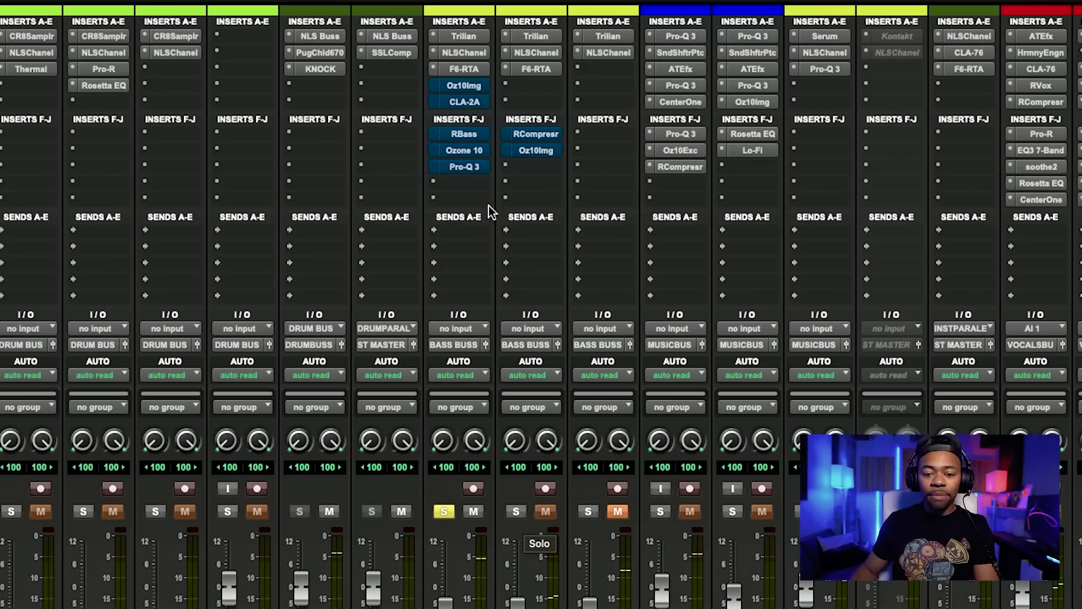
left_click(464, 87)
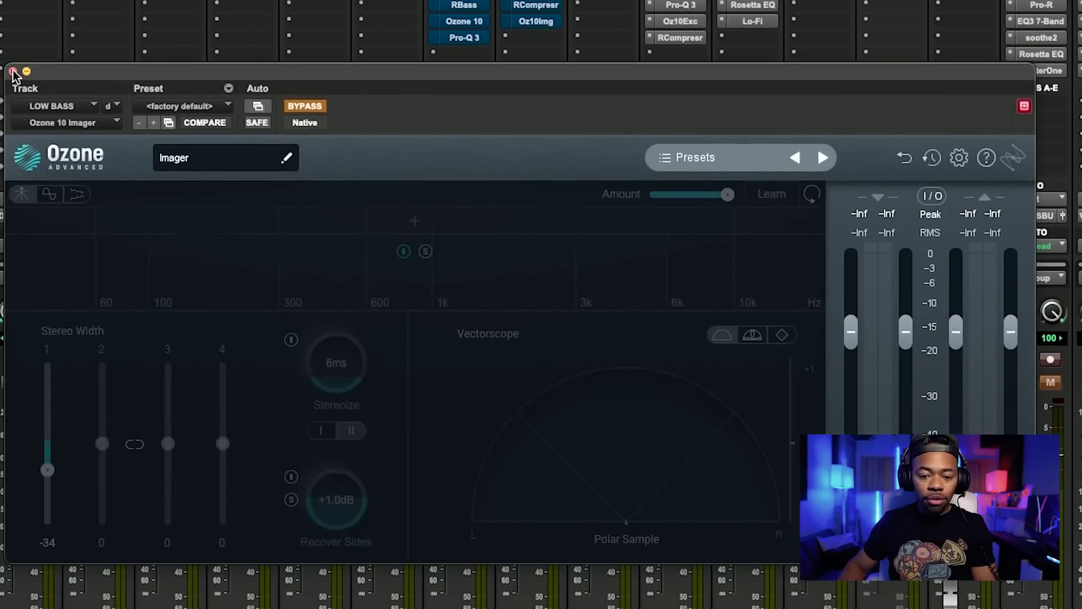
left_click(12, 71)
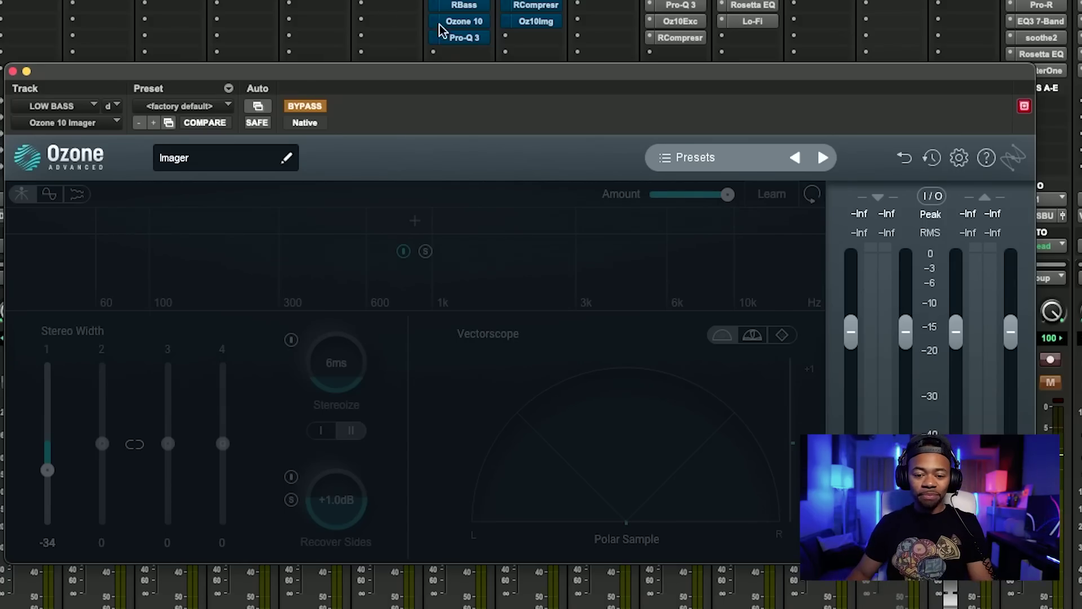
left_click_drag(418, 72, 495, 80)
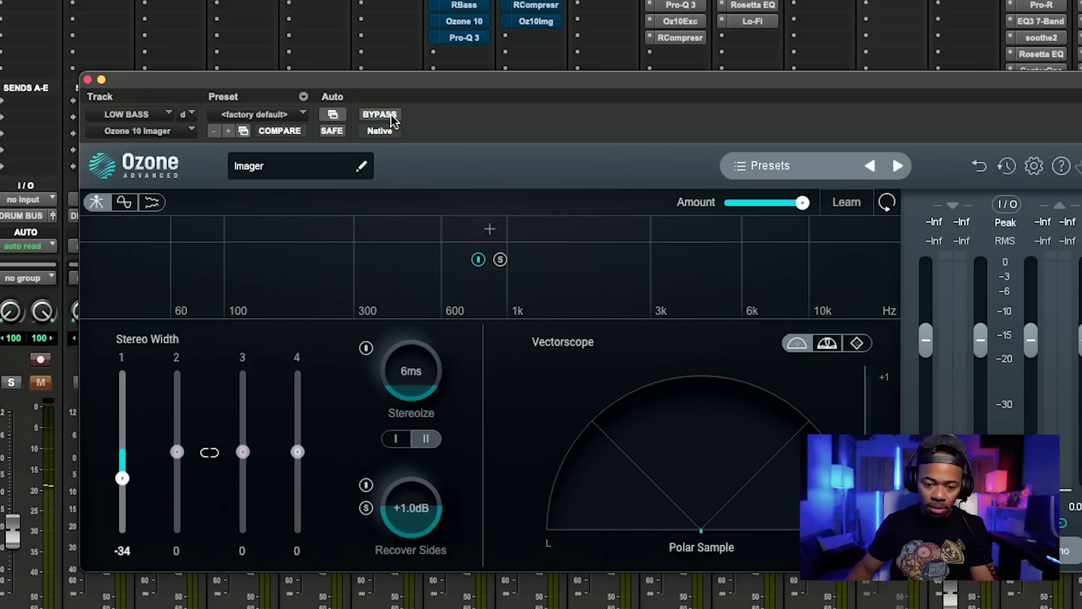
left_click_drag(367, 80, 794, 70)
left_click_drag(662, 70, 304, 82)
left_click_drag(474, 93, 433, 107)
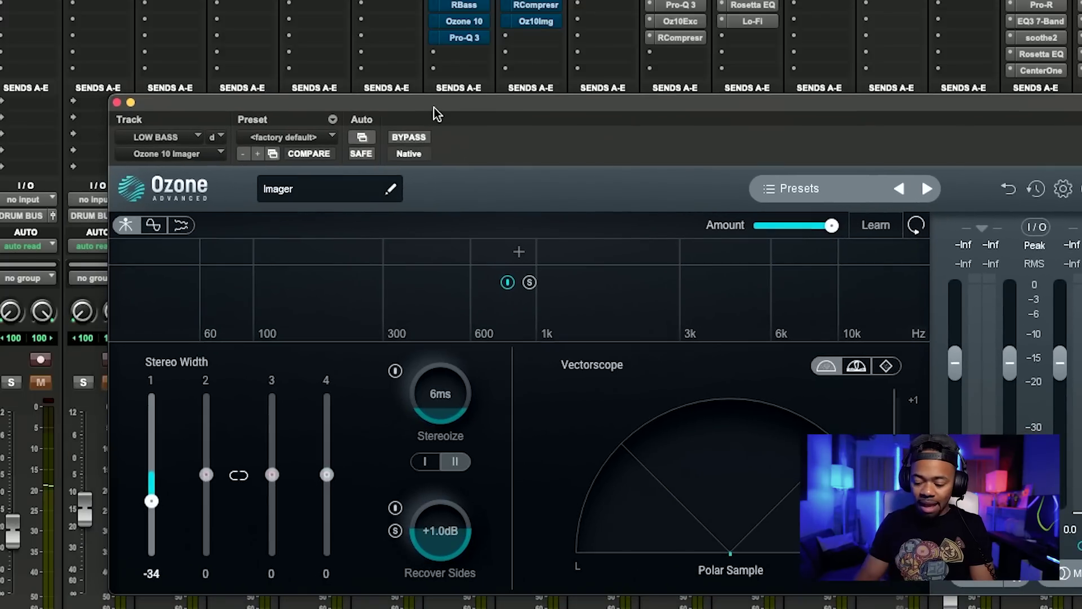
Play the low bass and toggle the Ozone Imager's bypass to compare the processed and unprocessed sound
key("super+equal")
left_click(407, 137)
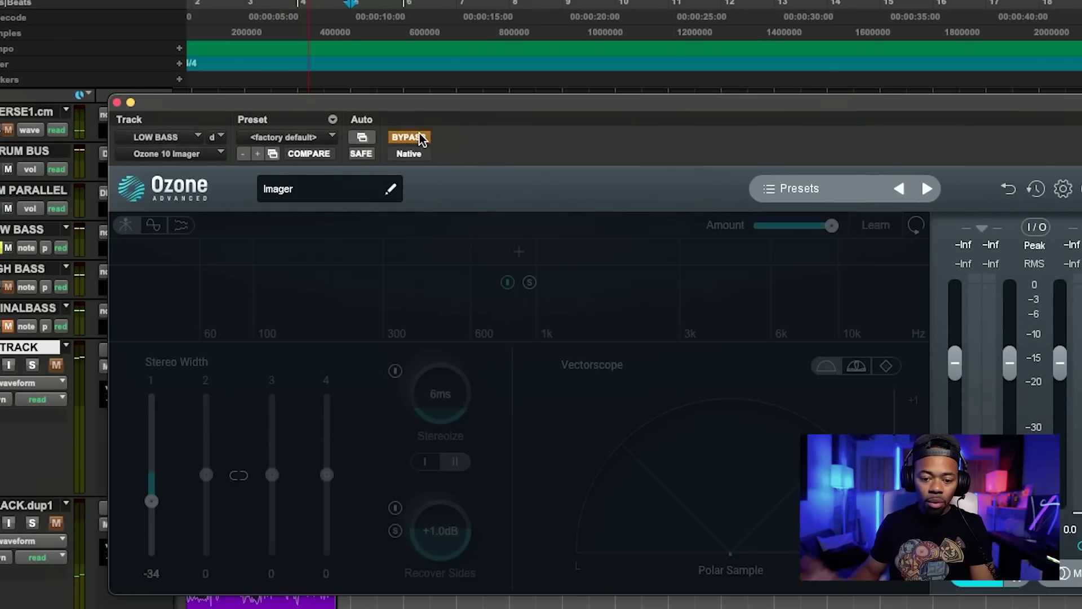
key("space")
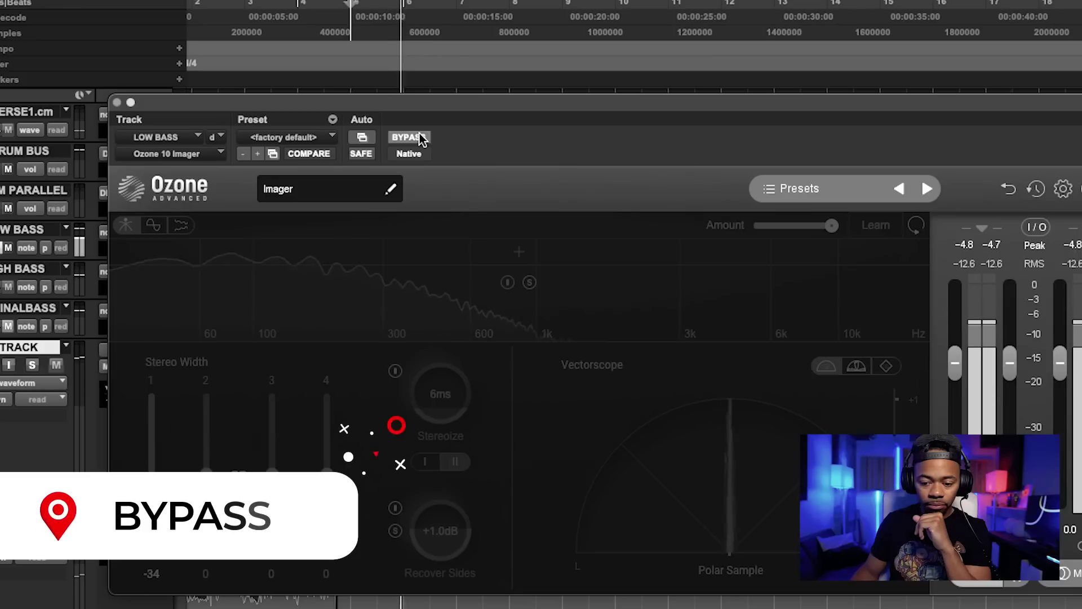
left_click(419, 138)
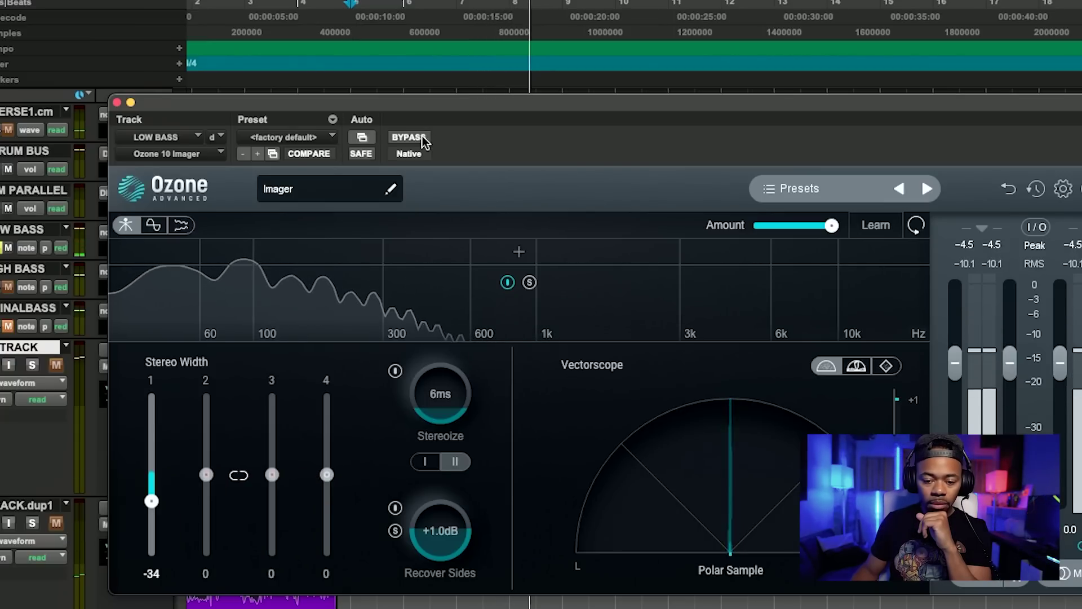
left_click(419, 137)
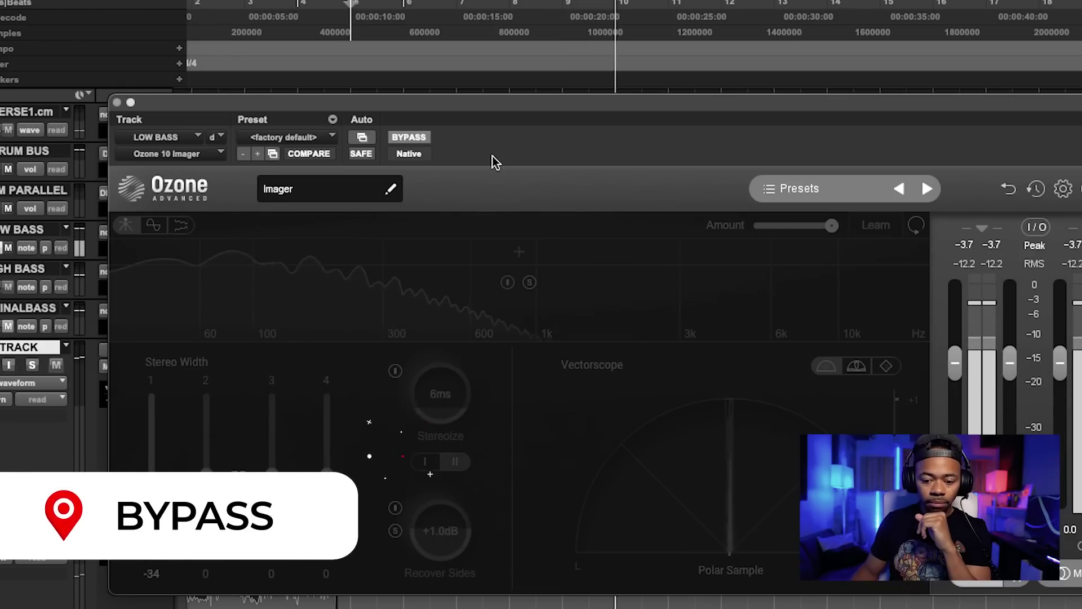
left_click(419, 141)
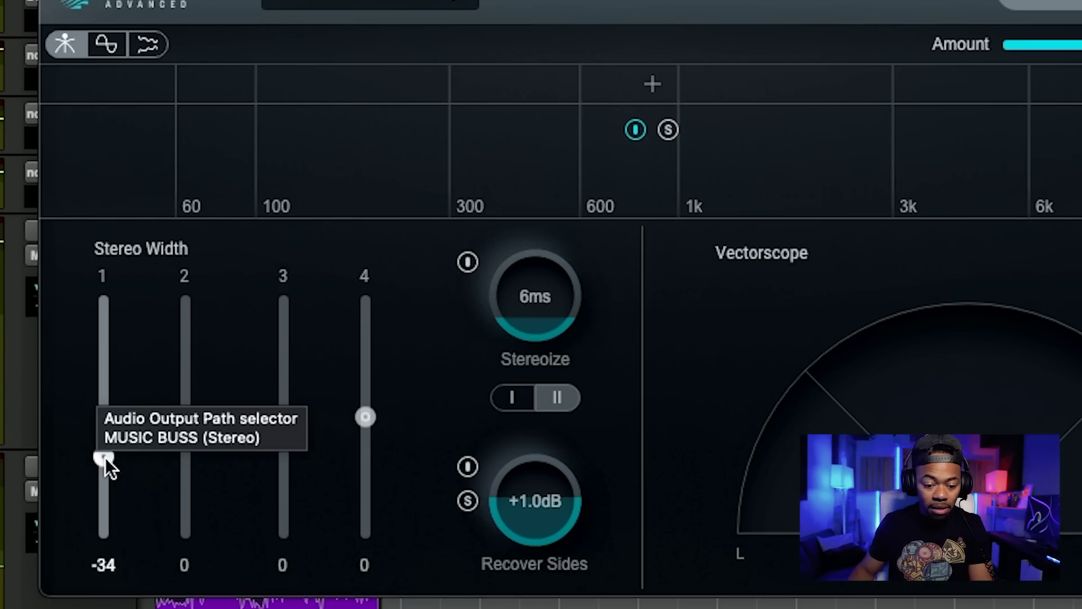
Fine-tune the band 1 Stereo Width in the LOW BASS track's Ozone Imager to about -33
left_click_drag(103, 458, 109, 468)
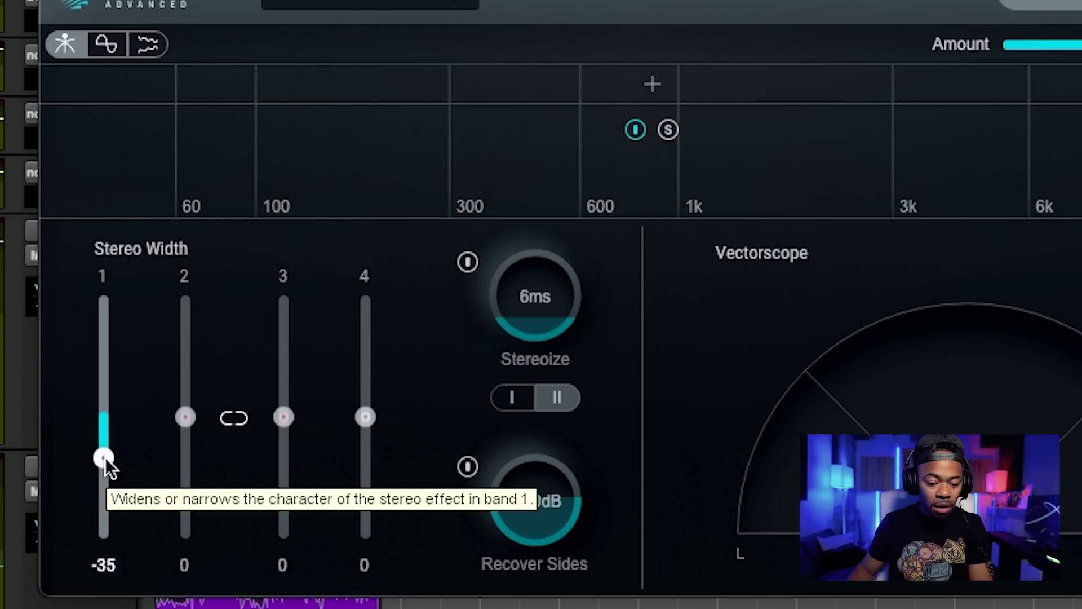
scroll(111, 465, "down", 1)
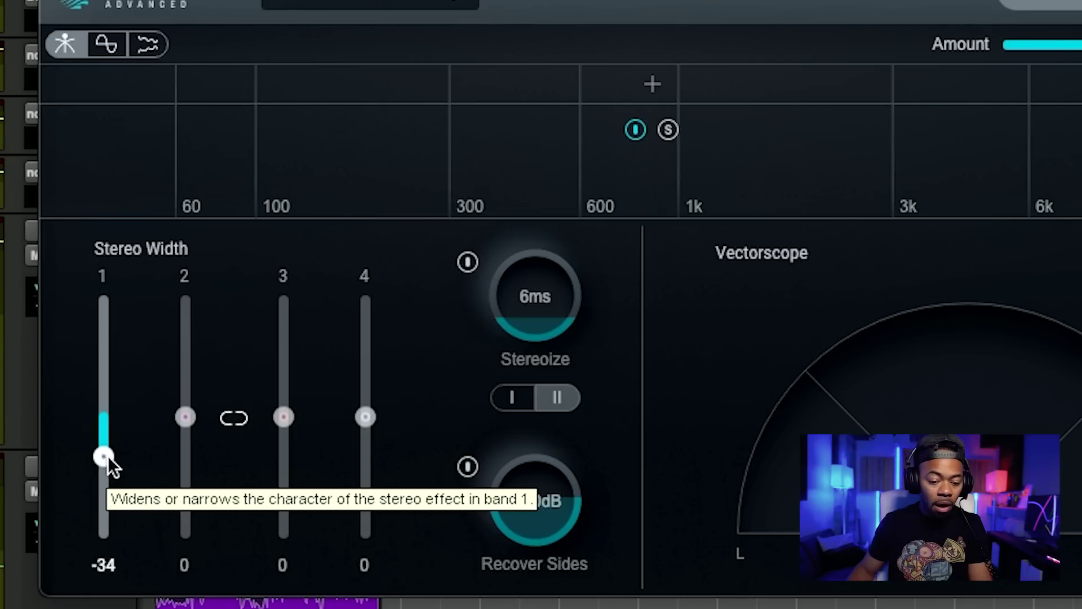
scroll(111, 465, "up", 1)
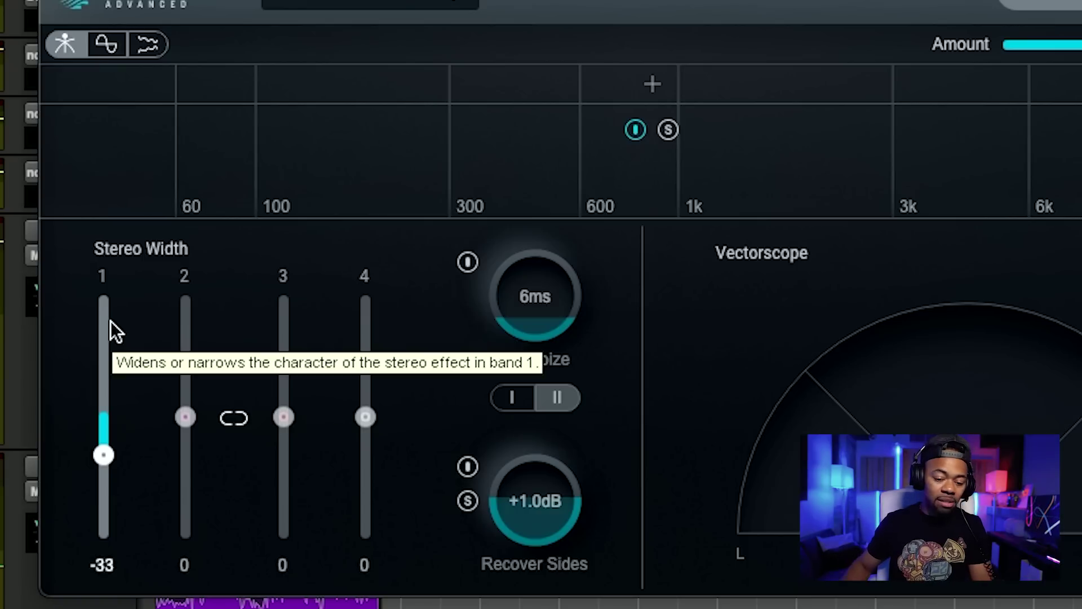
left_click_drag(102, 454, 103, 455)
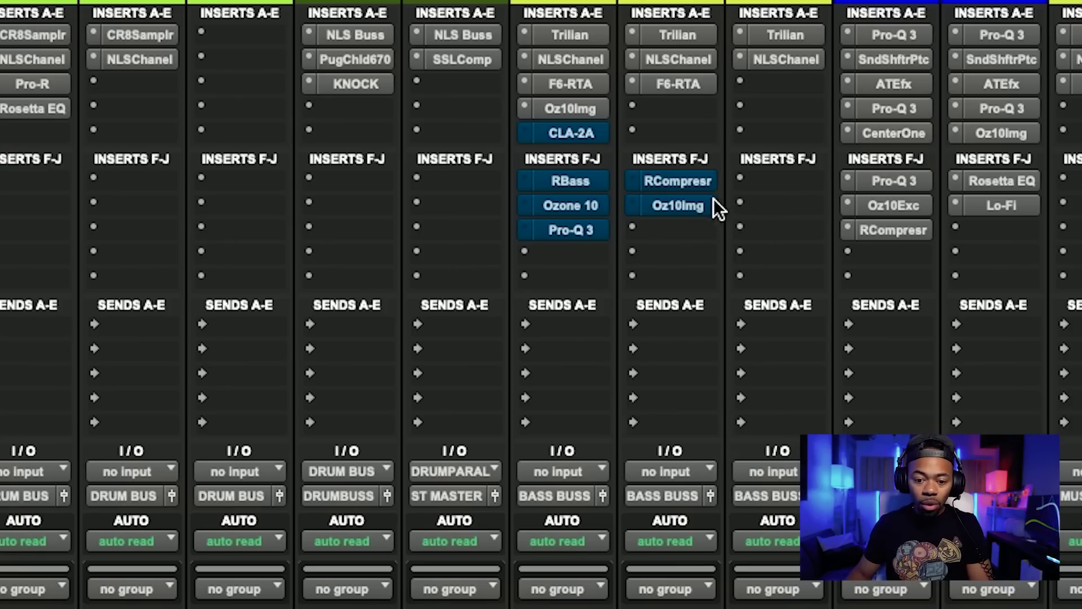
Activate and open the Ozone 10 Imager on the HIGH BASS track, with the effect bypassed for comparison
left_click(688, 206, "super")
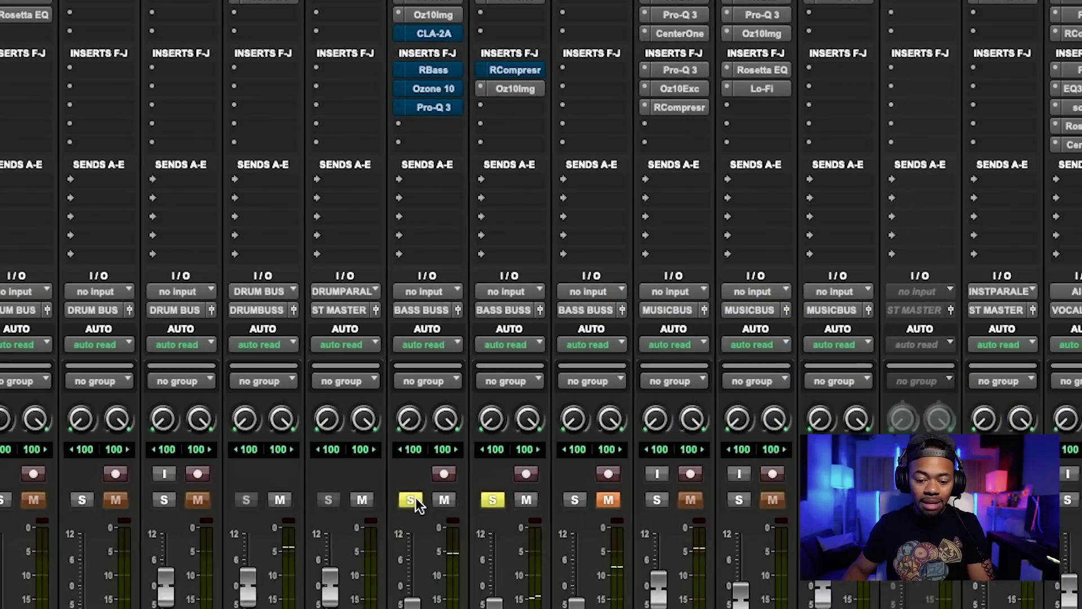
left_click(443, 31)
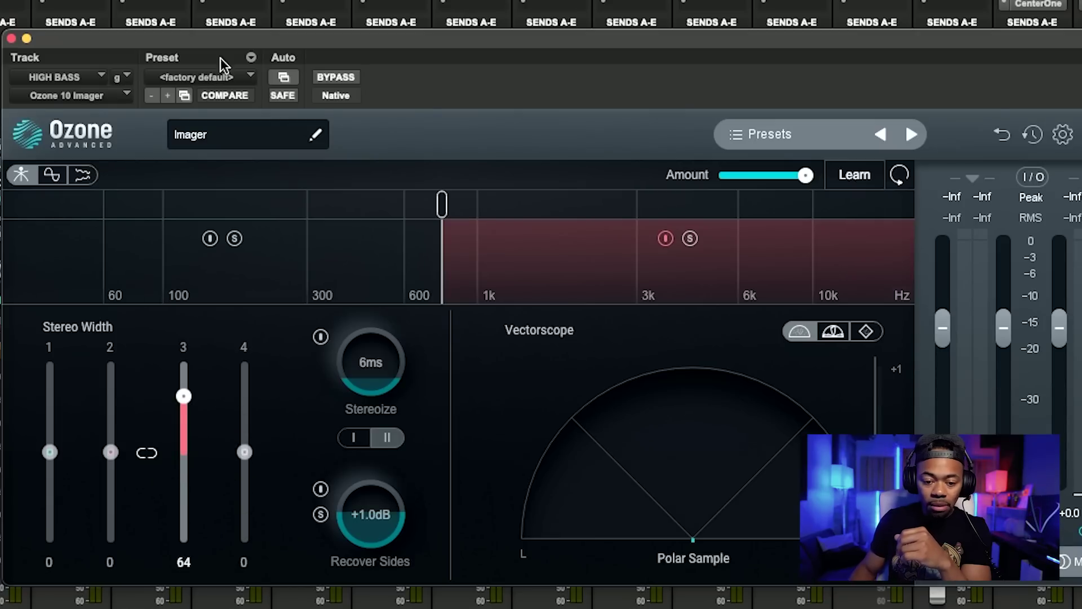
left_click(336, 77)
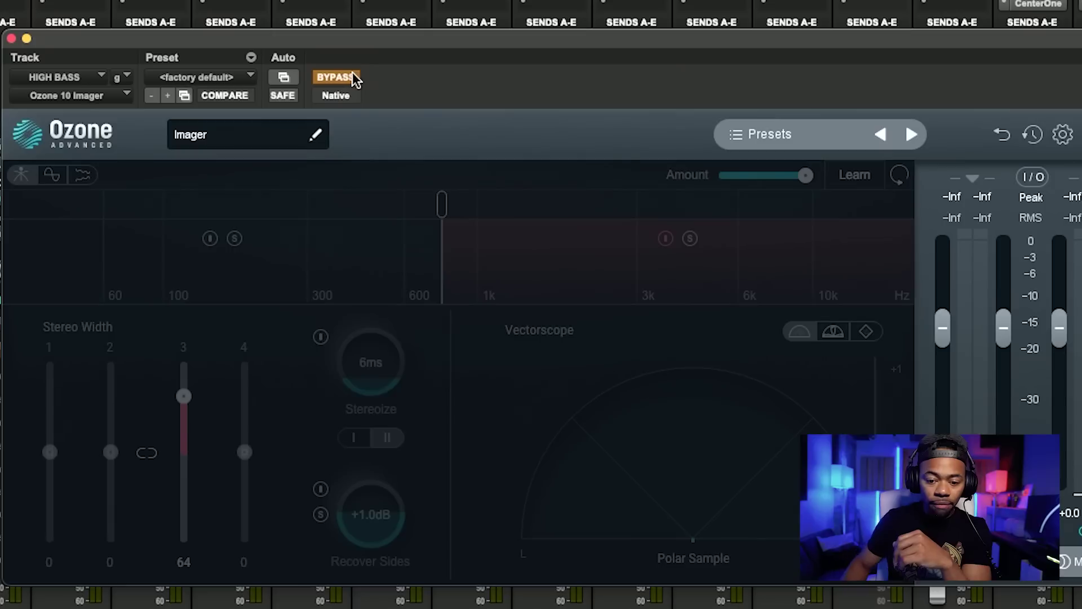
left_click_drag(376, 42, 947, 39)
left_click_drag(732, 46, 235, 41)
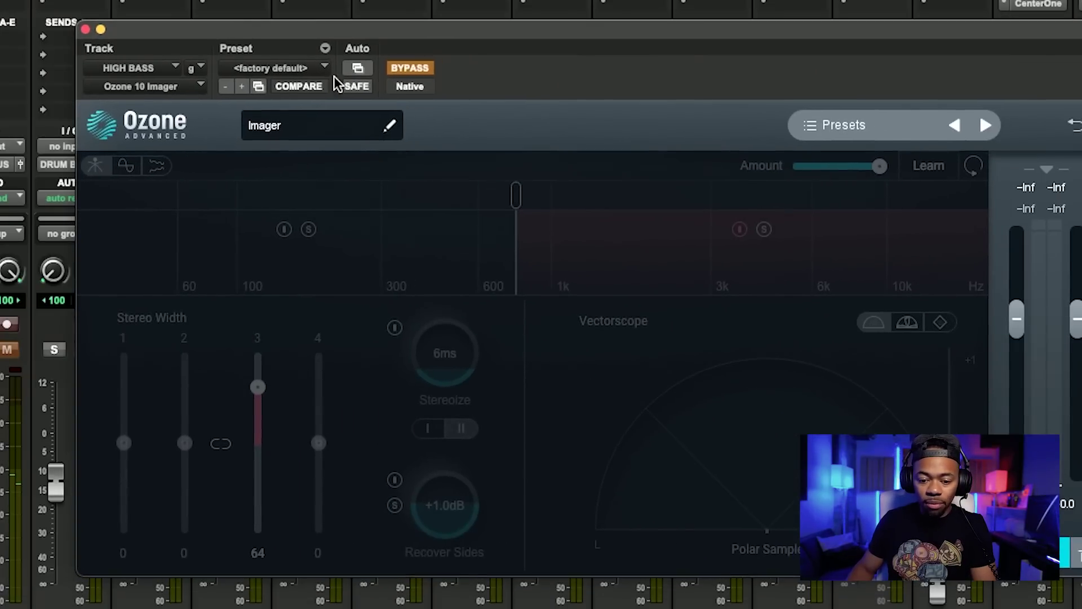
Play the high bass and compare it with the Ozone Imager active and bypassed, leaving the effect active
key("space")
left_click(410, 67)
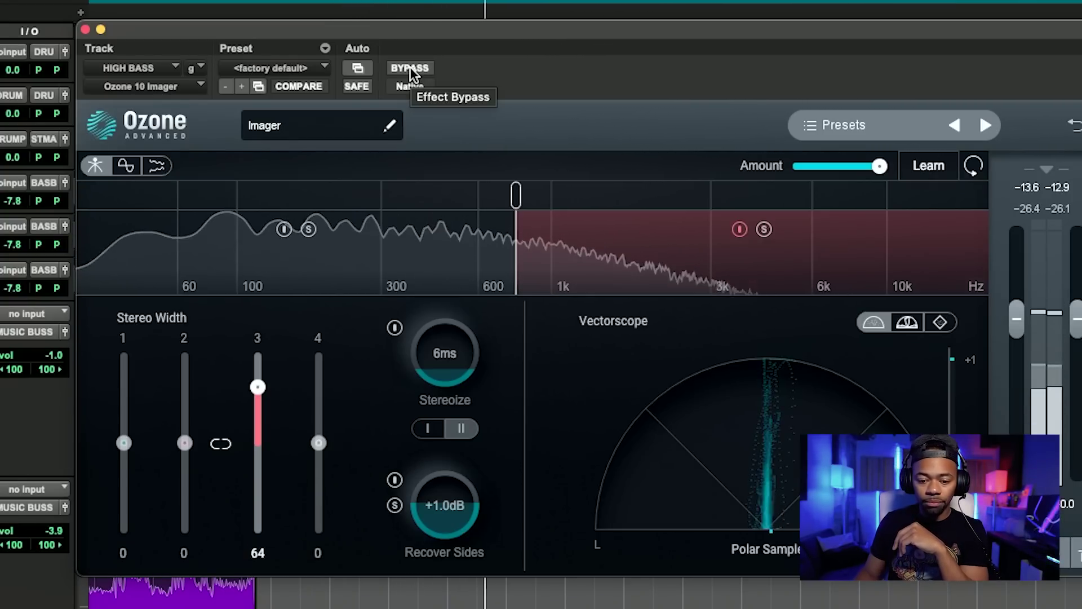
left_click(410, 68)
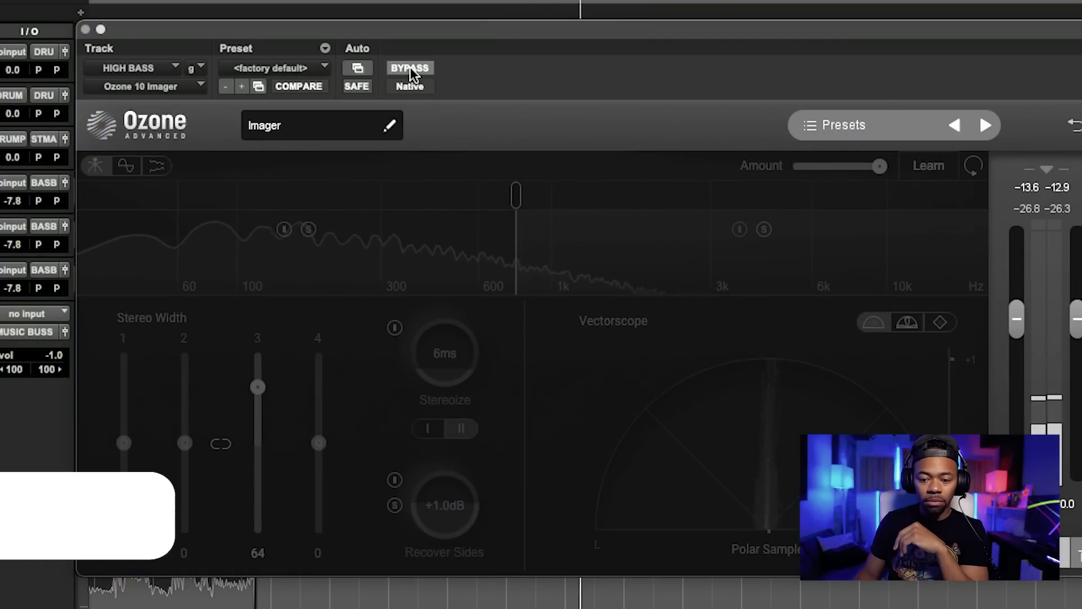
left_click(410, 68)
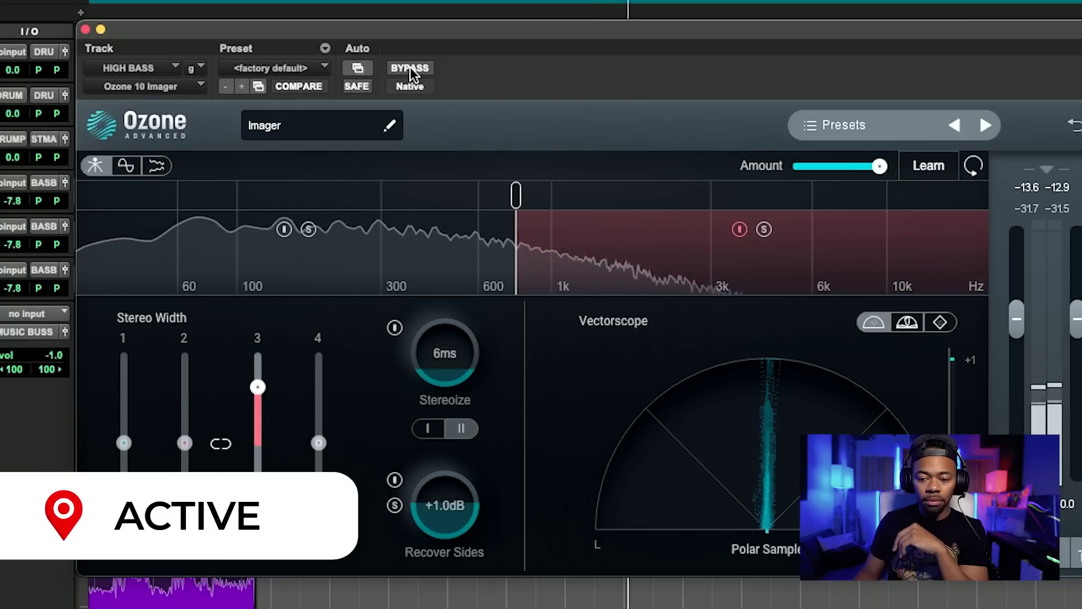
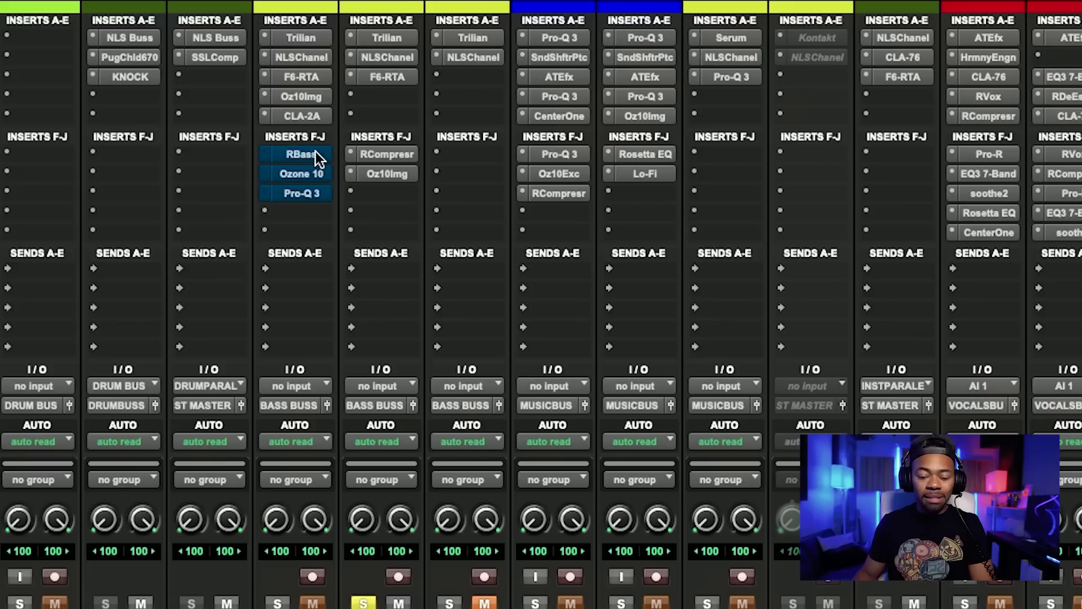
Open the RBass and F6-RTA inserts on the LOW BASS track to review their settings
left_click(315, 153)
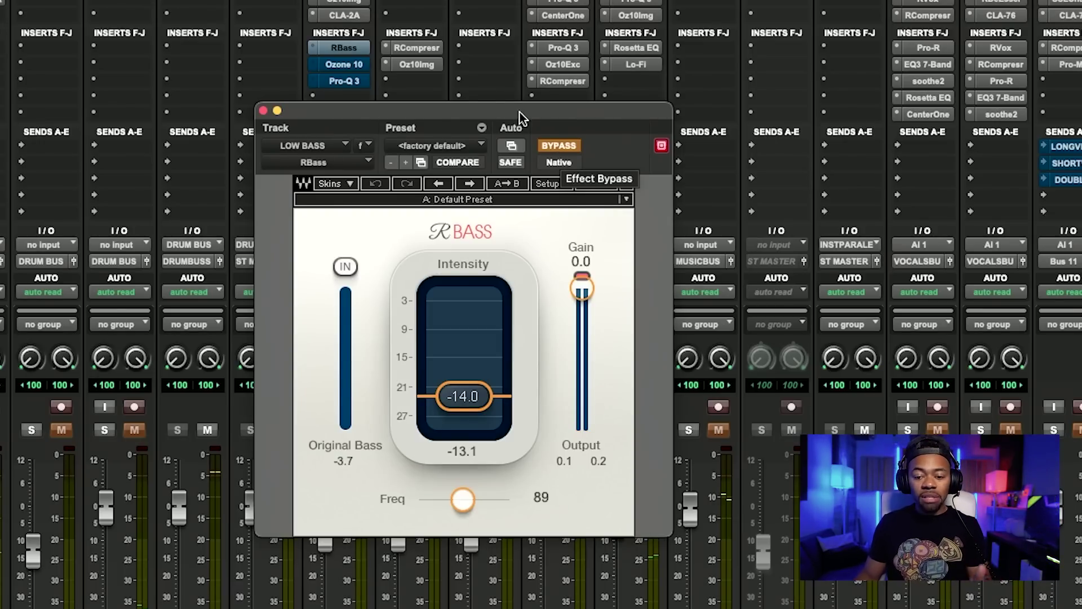
left_click_drag(520, 110, 602, 115)
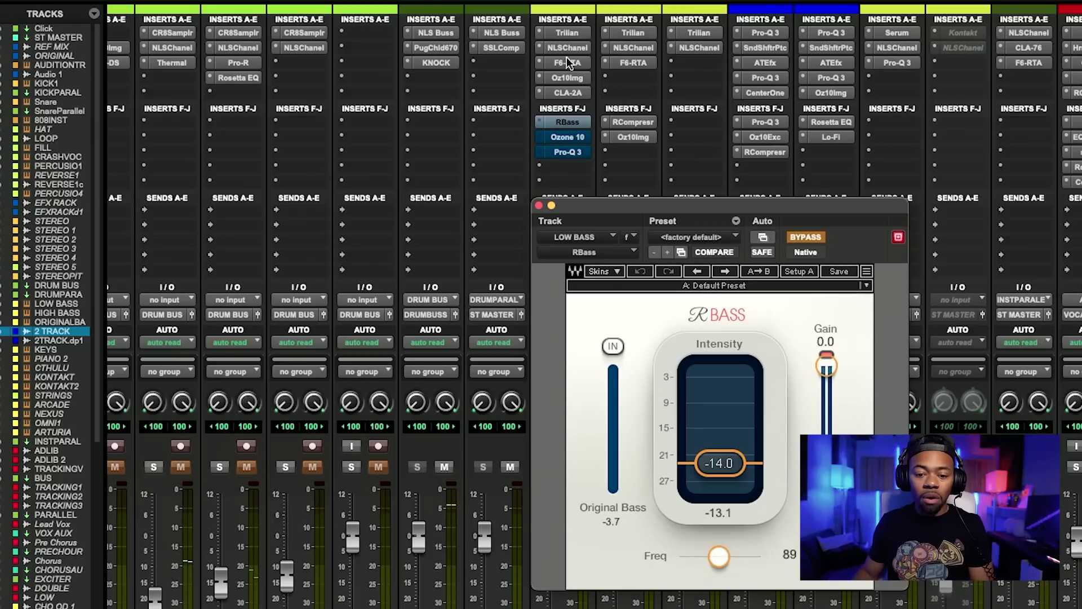
left_click(569, 61)
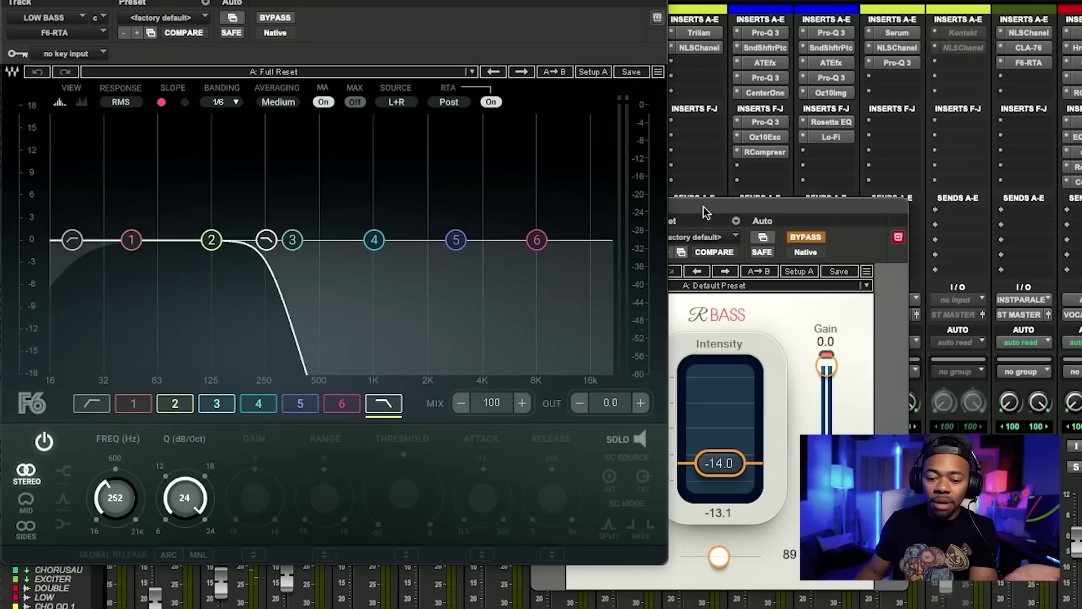
left_click(702, 211)
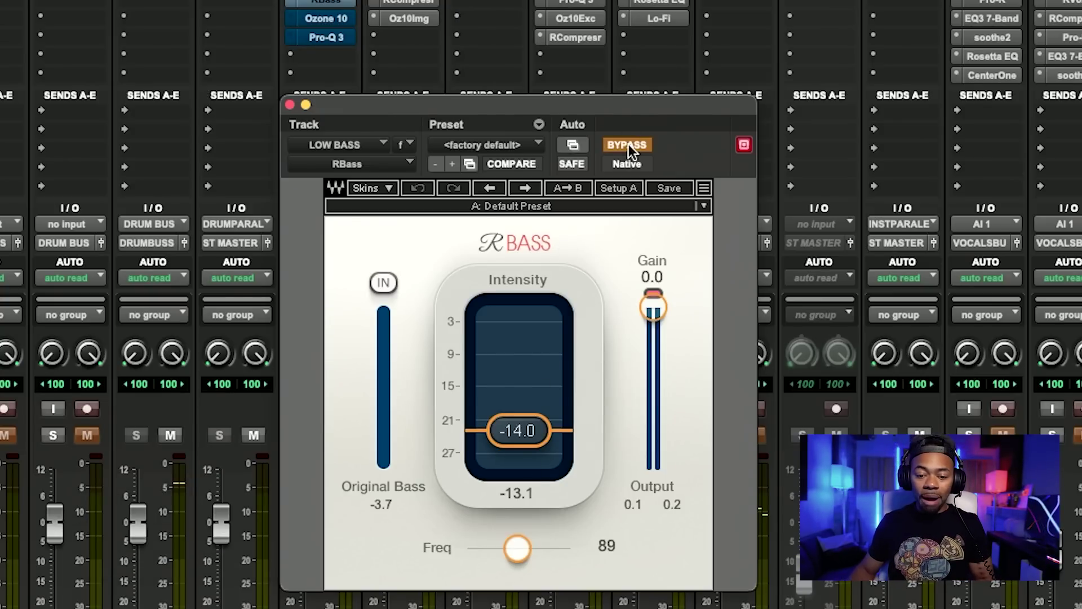
Play the low bass and compare it with RBass active and bypassed, leaving RBass active
key("super+equal")
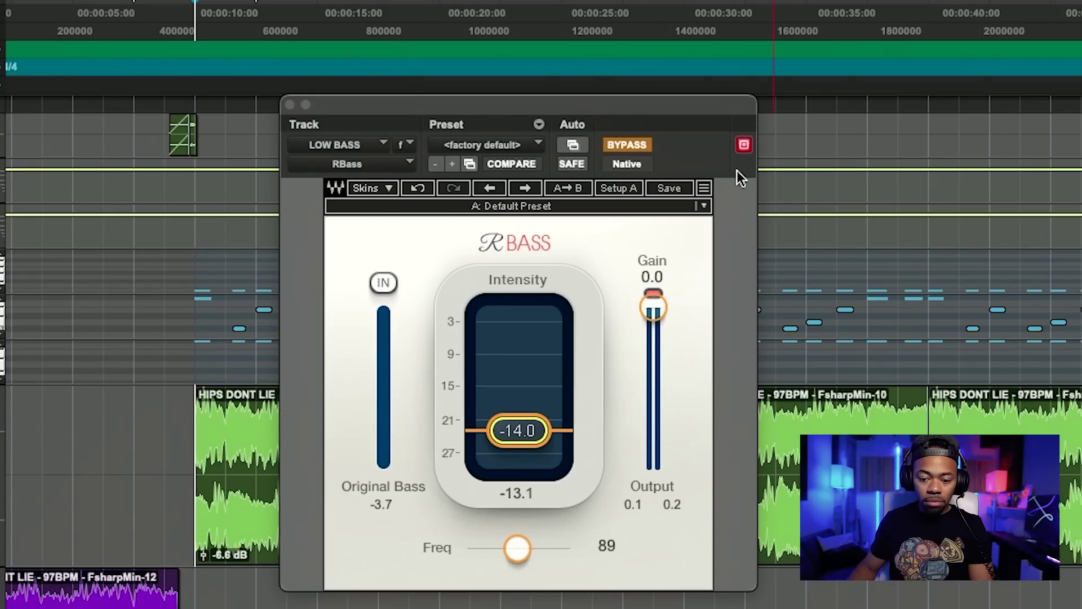
left_click(626, 145)
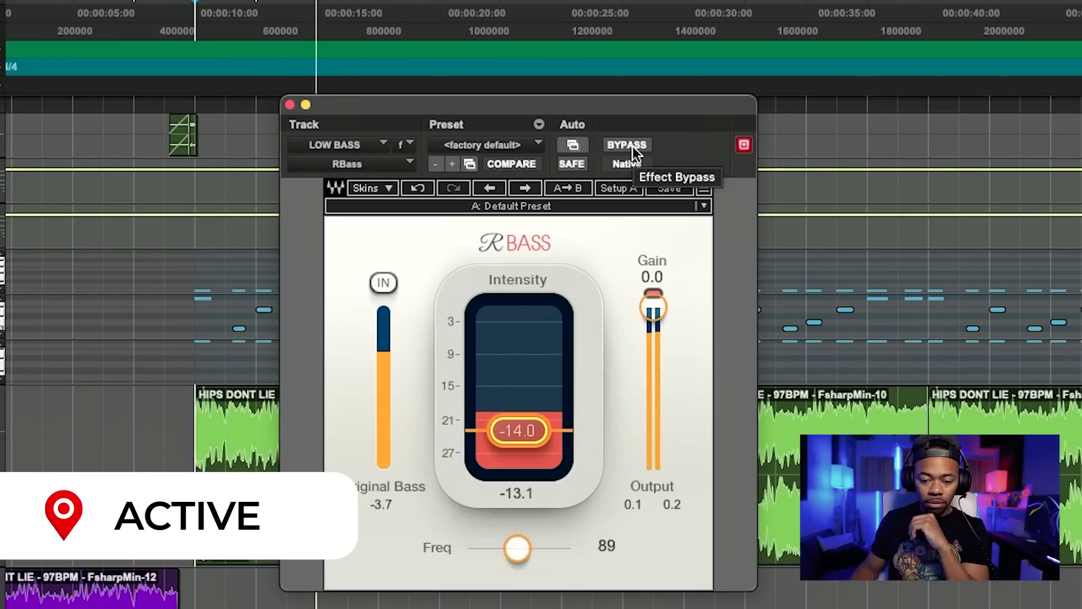
key("super+equal")
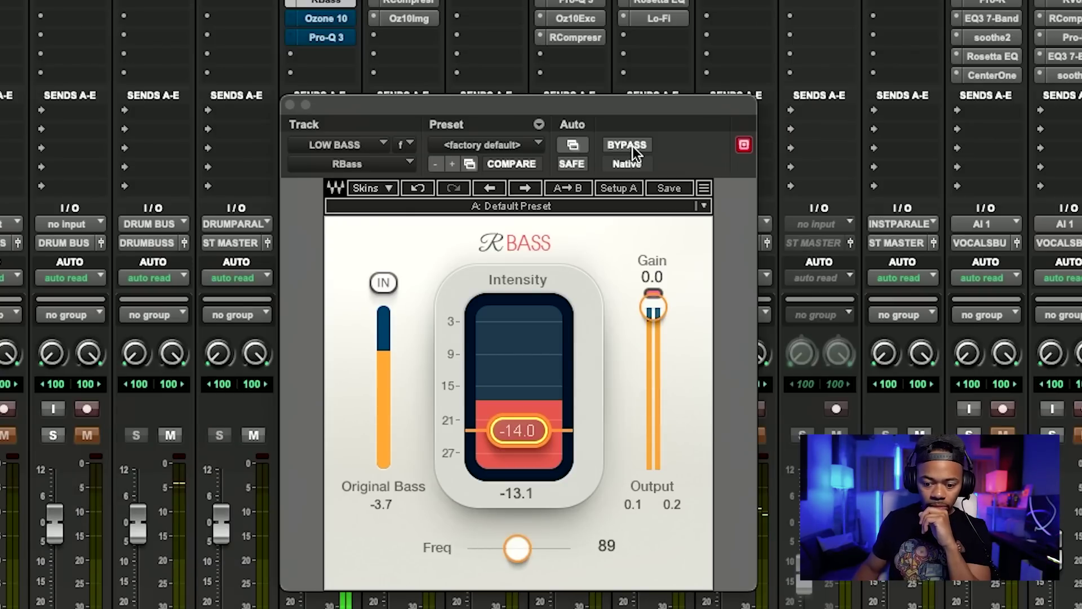
left_click(632, 146)
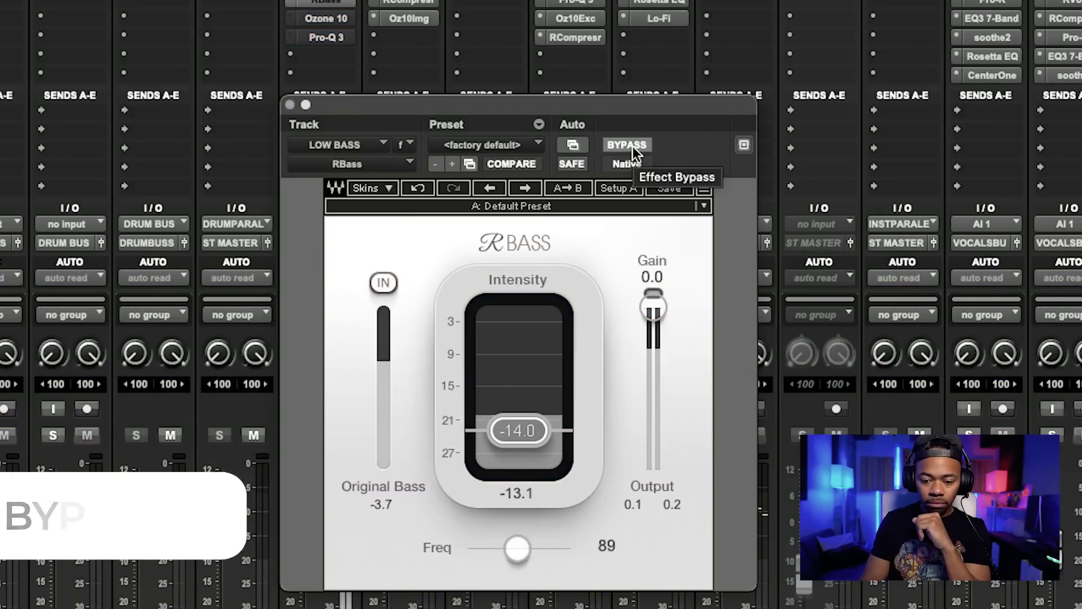
left_click(633, 146)
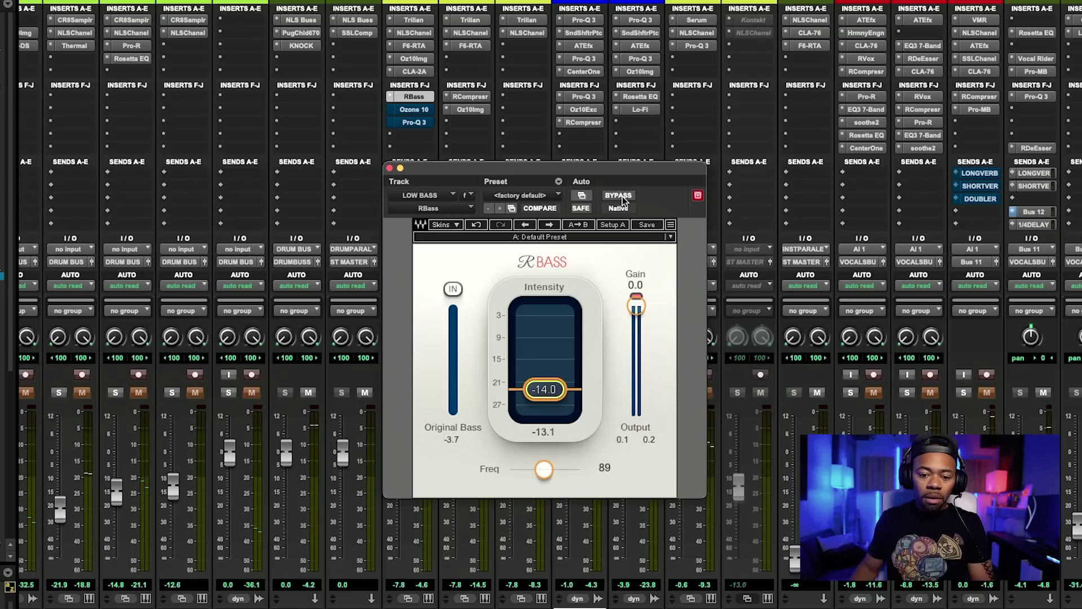
Open Ozone 10 on the LOW BASS track and choose the Warm mode for the Exciter's low band
left_click(415, 110)
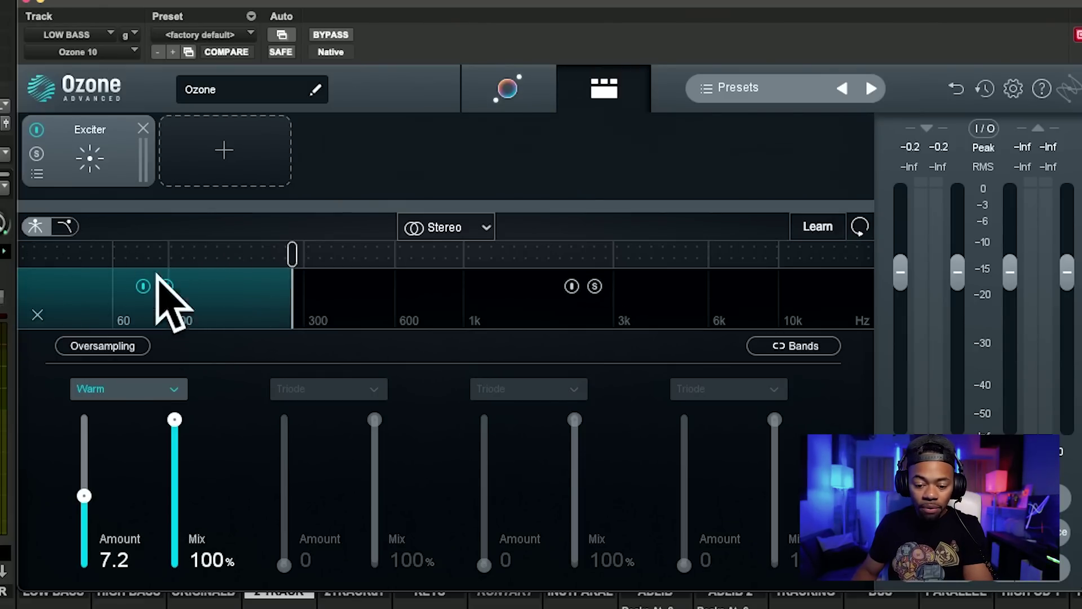
left_click(134, 391)
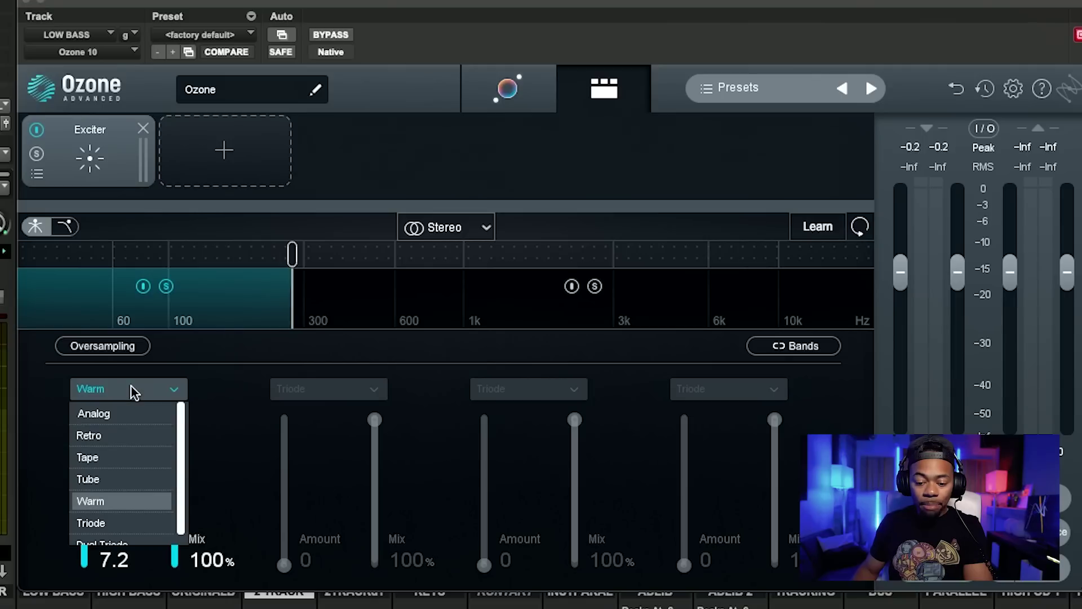
left_click(97, 501)
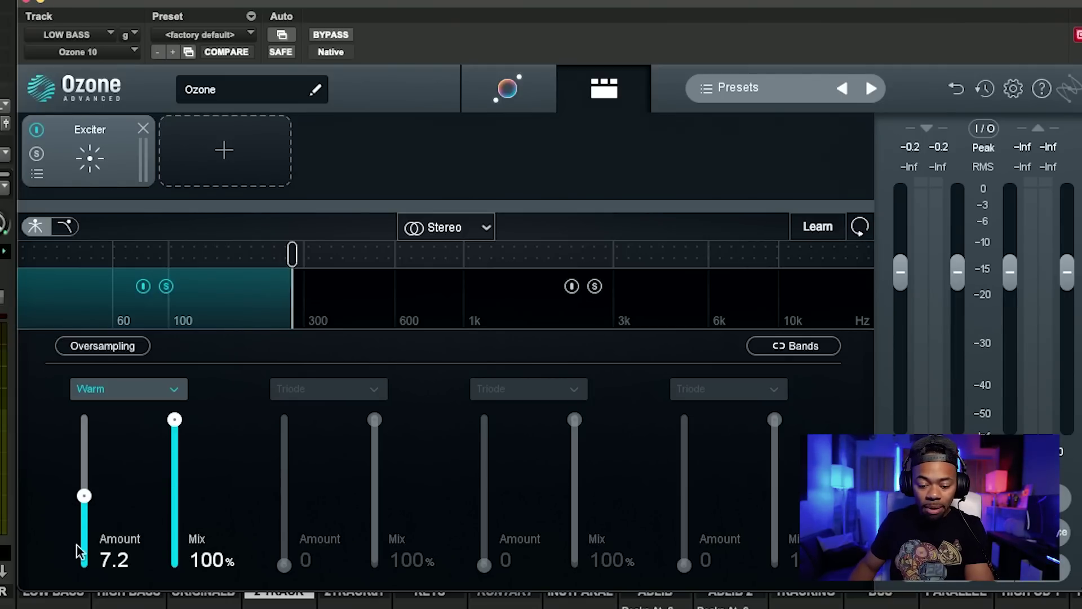
Play the low bass and toggle the Ozone 10 Exciter's bypass to compare the sound with and without saturation
left_click(320, 34)
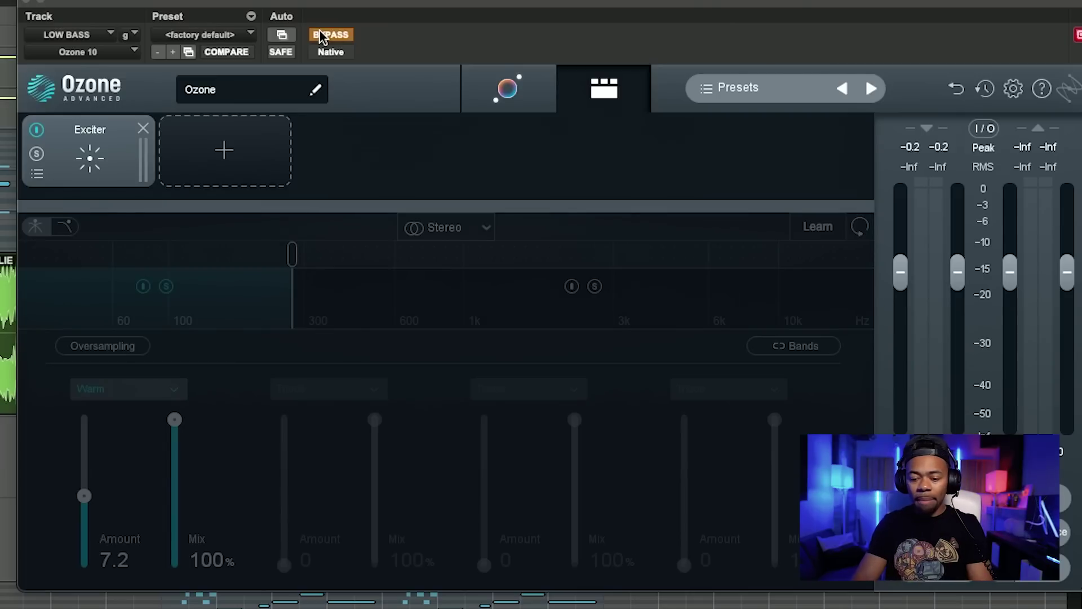
left_click(319, 34)
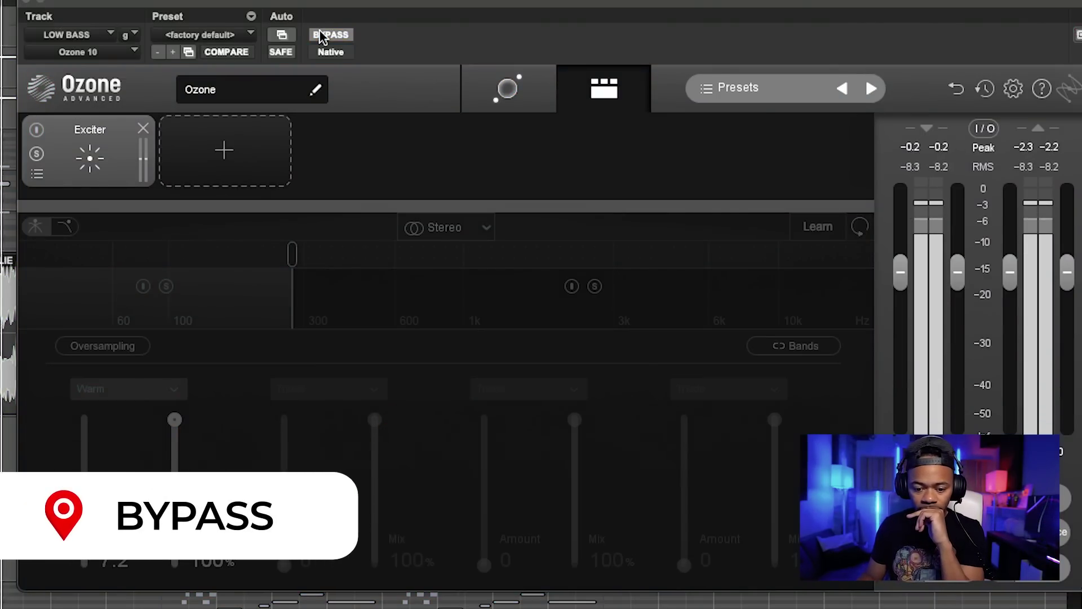
left_click(319, 34)
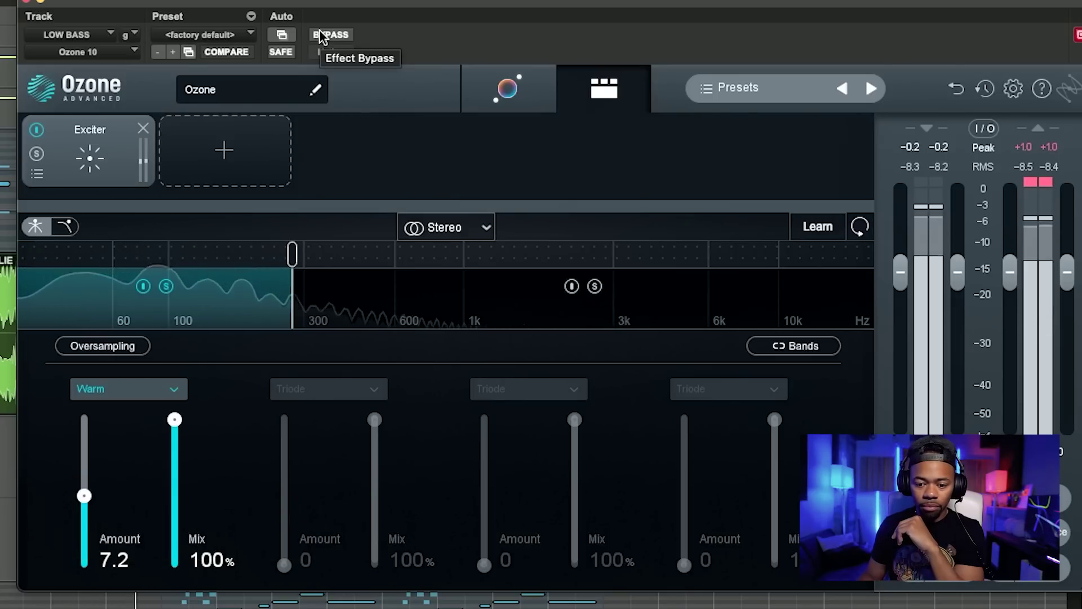
left_click(319, 35)
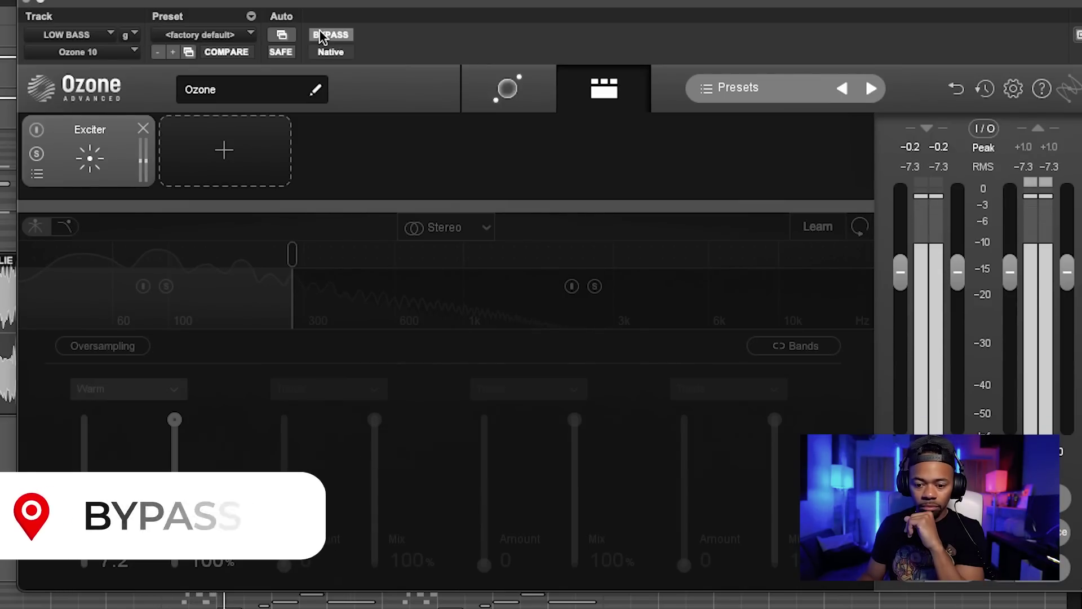
left_click(320, 35)
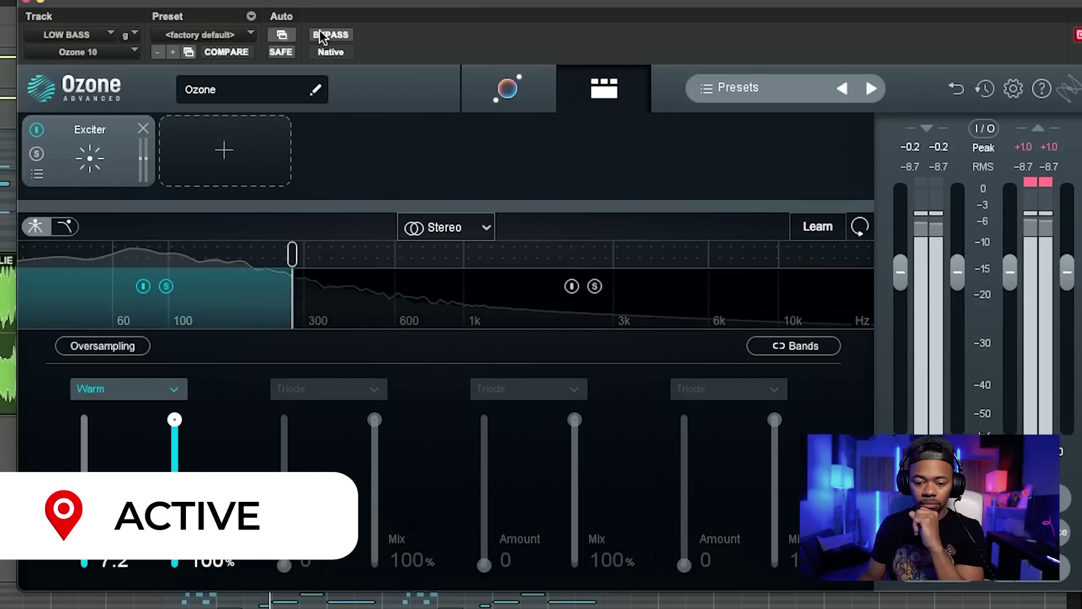